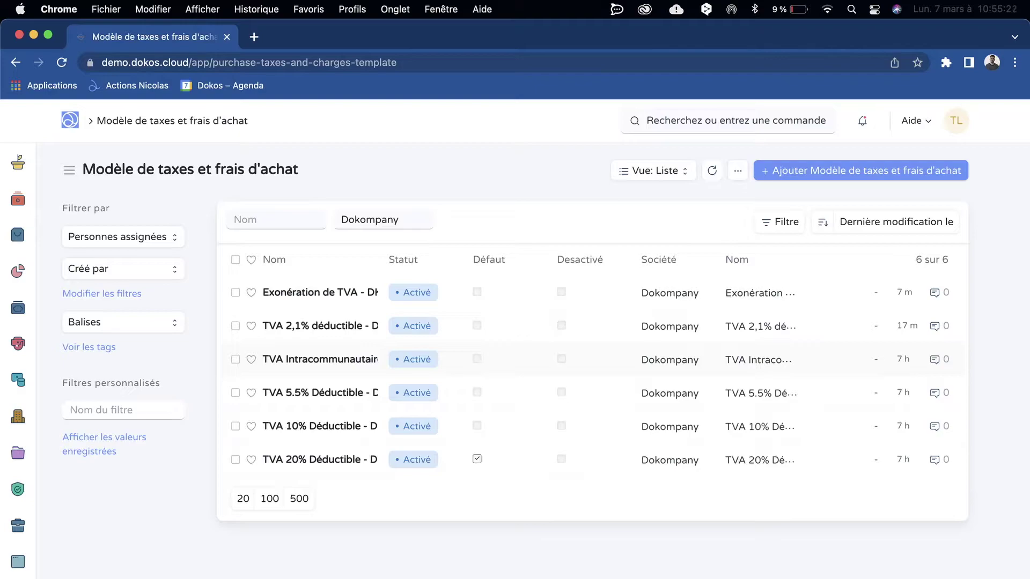
Open the TVA Intracommunautaire - DKY purchase template and inspect its deductible and due 20% tax rows
left_click(320, 359)
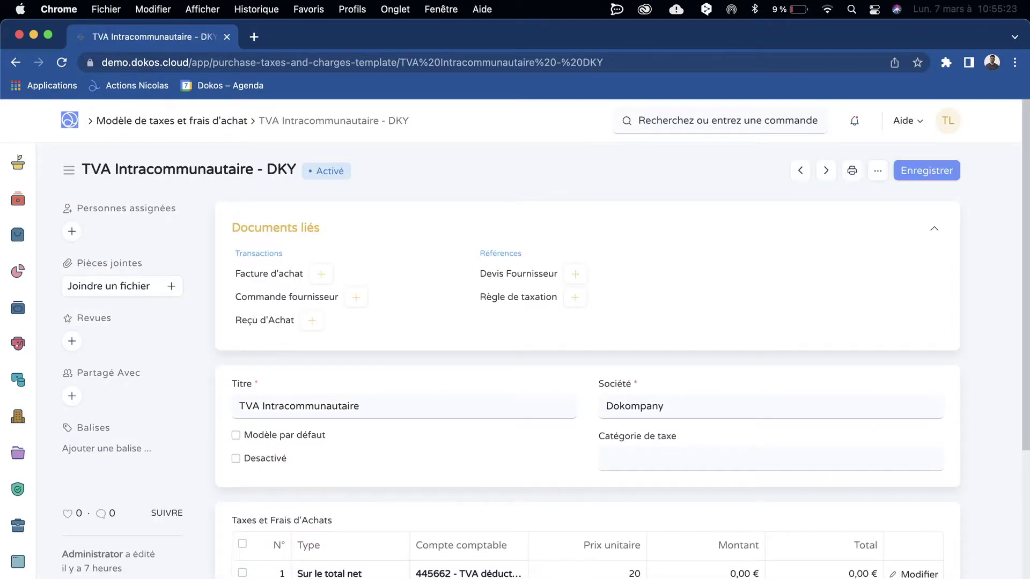
scroll(545, 339, "down", 5)
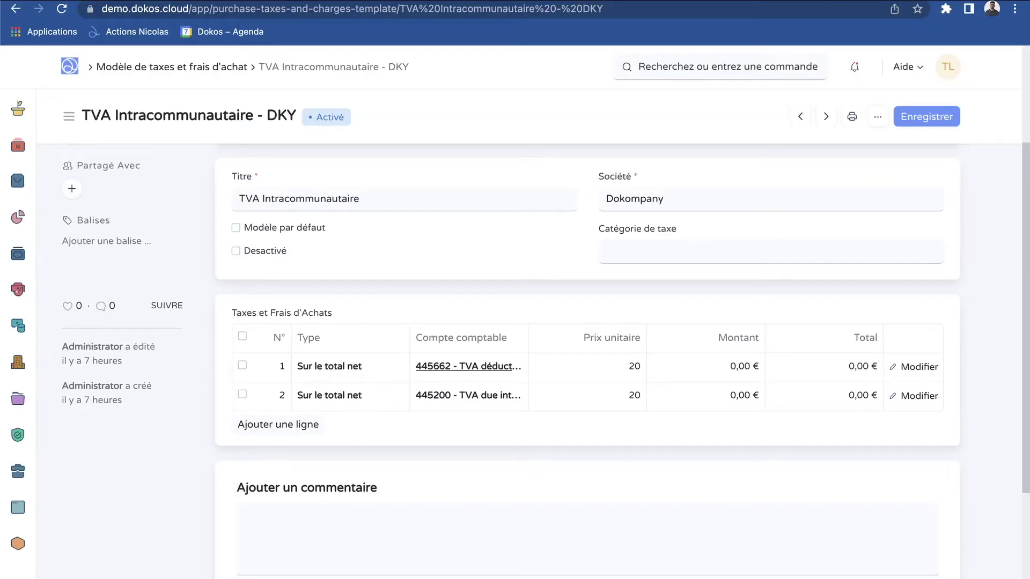
left_click(467, 420)
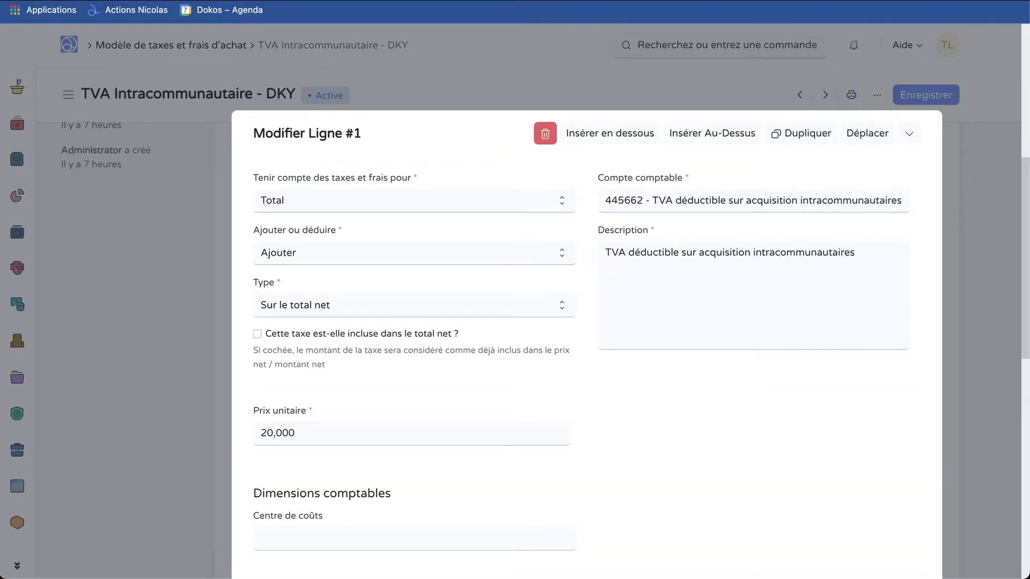
key("Escape")
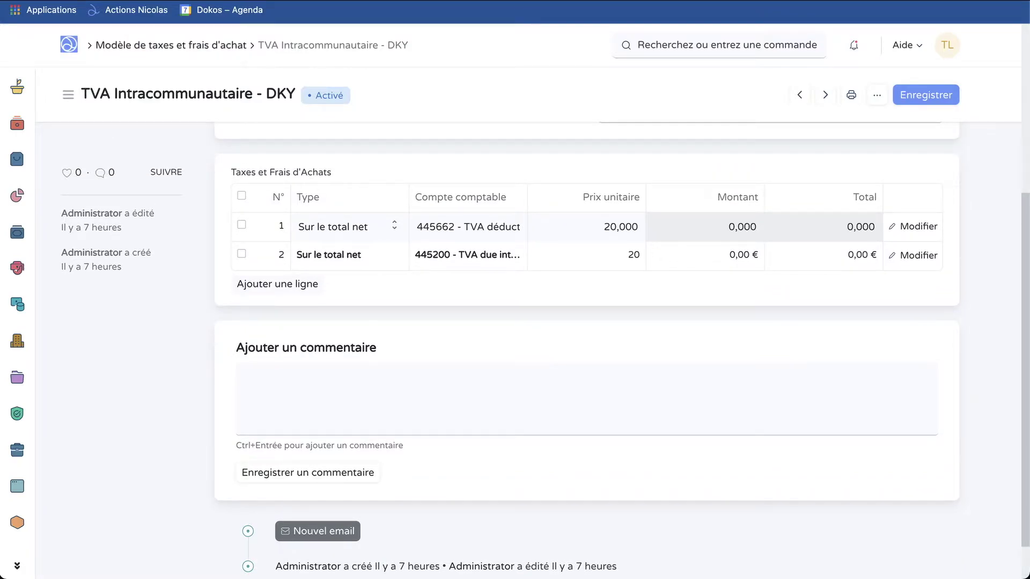
left_click(913, 255)
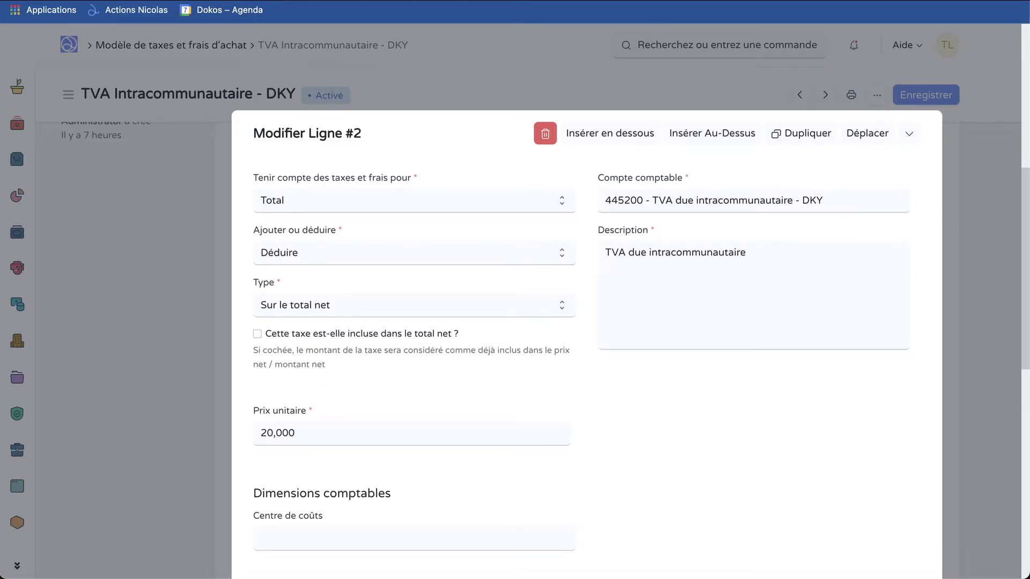
key("Escape")
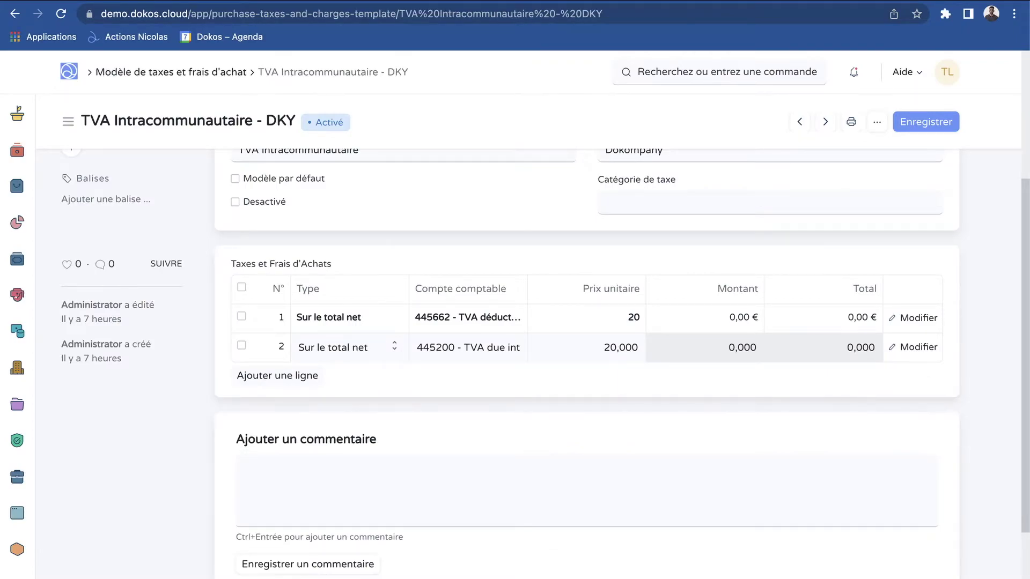
scroll(587, 322, "up", 2)
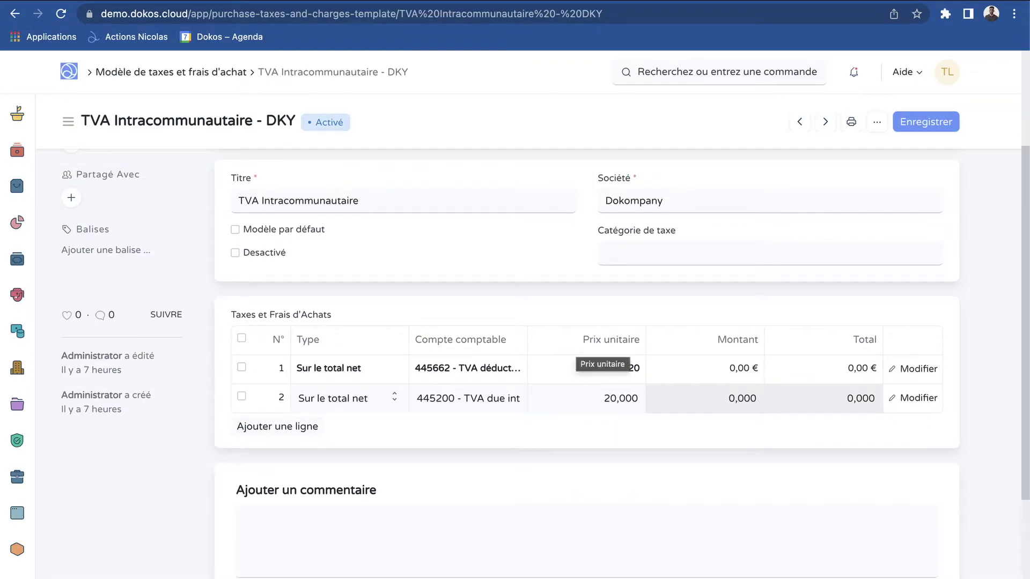
left_click(770, 254)
Create and save the 'TVA intracommunautaire' tax category, then review the two 20% net-total rows
left_click(726, 343)
type("TVA intracommunautaire")
key("Return")
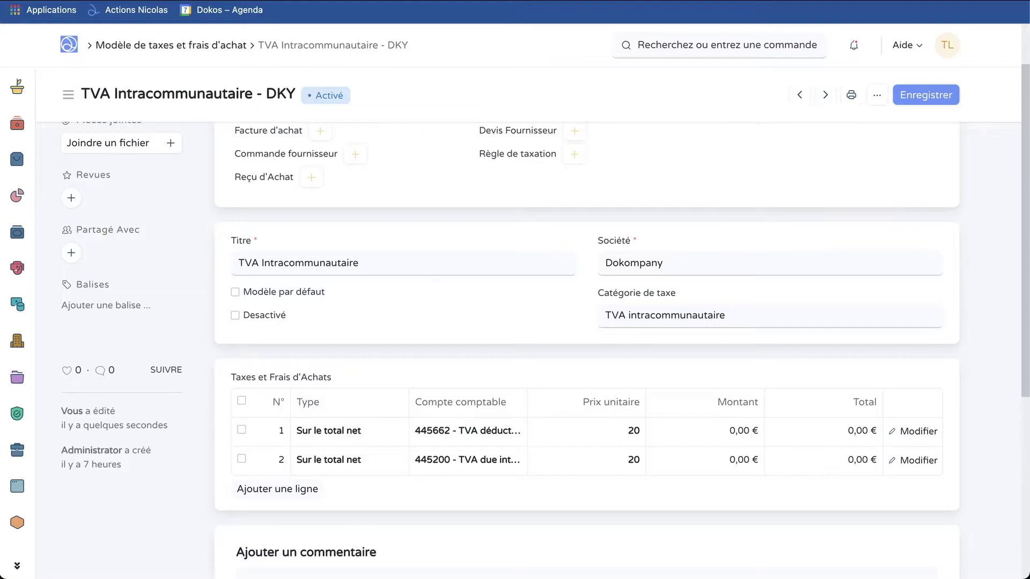
scroll(586, 348, "down", 2)
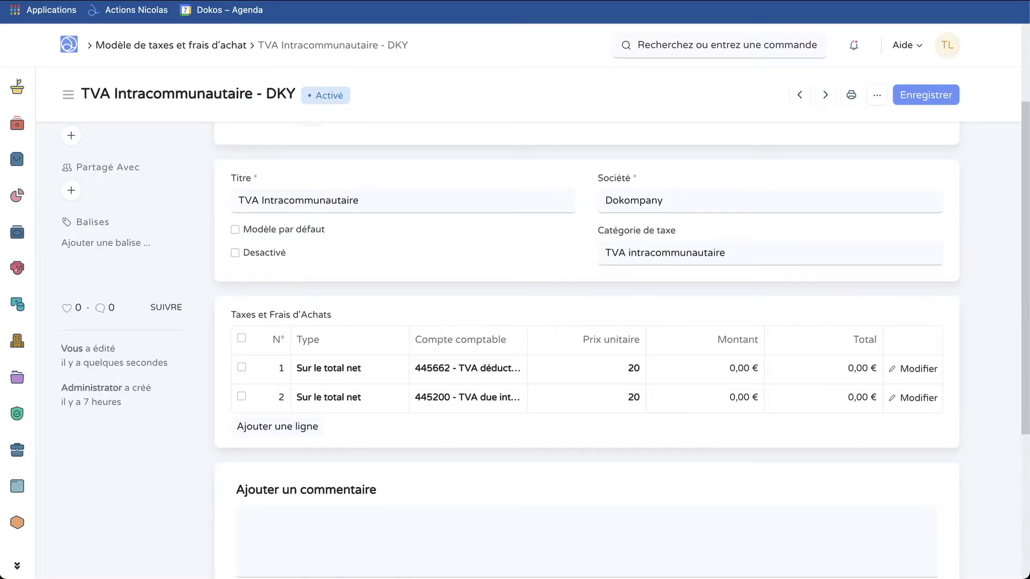
scroll(586, 348, "down", 2)
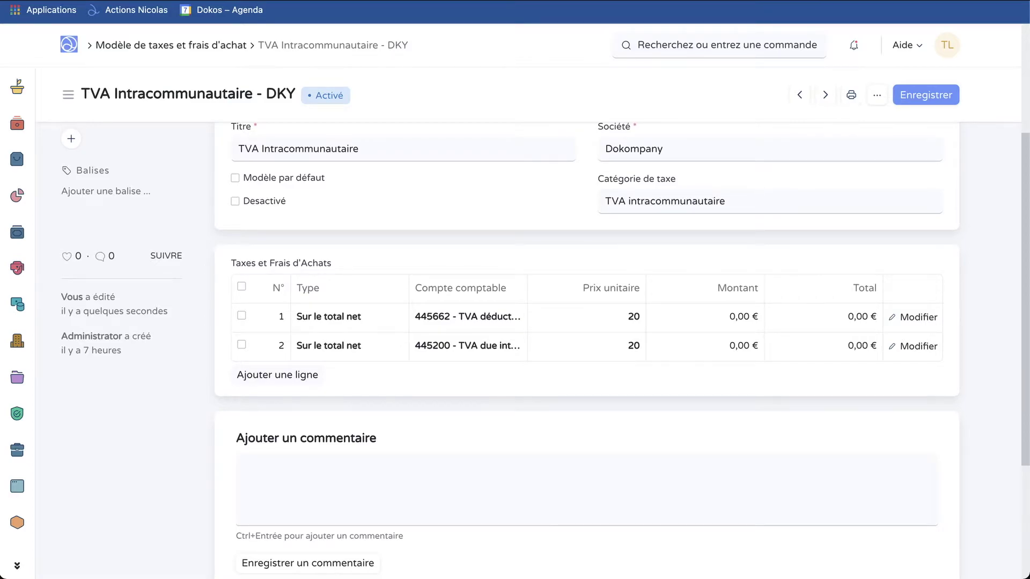
scroll(586, 349, "up", 5)
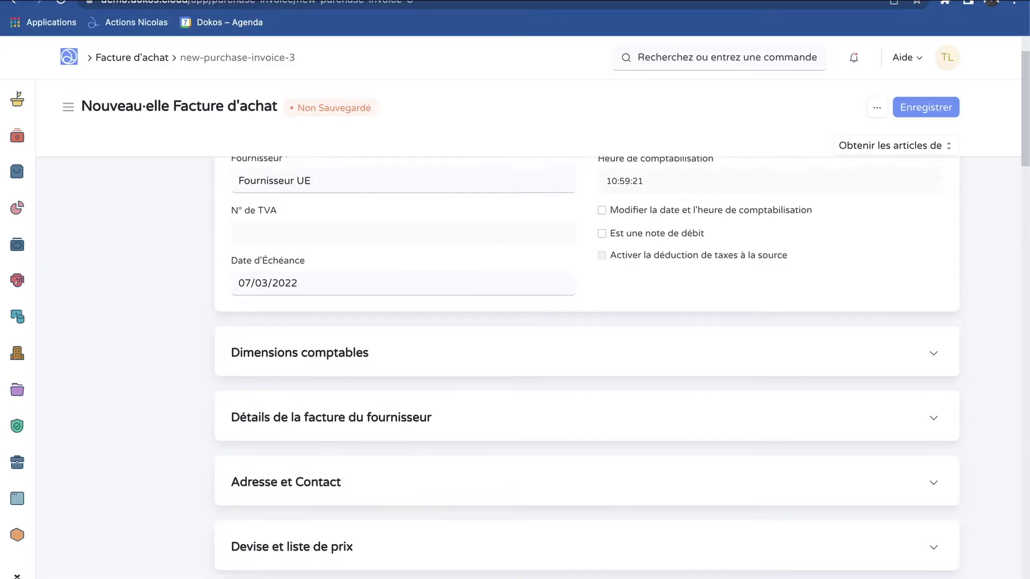
Apply TVA Intracommunautaire - DKY to the EU supplier's purchase invoice and save the draft with two 2,00 € rows
scroll(586, 348, "up", 2)
scroll(587, 349, "down", 2)
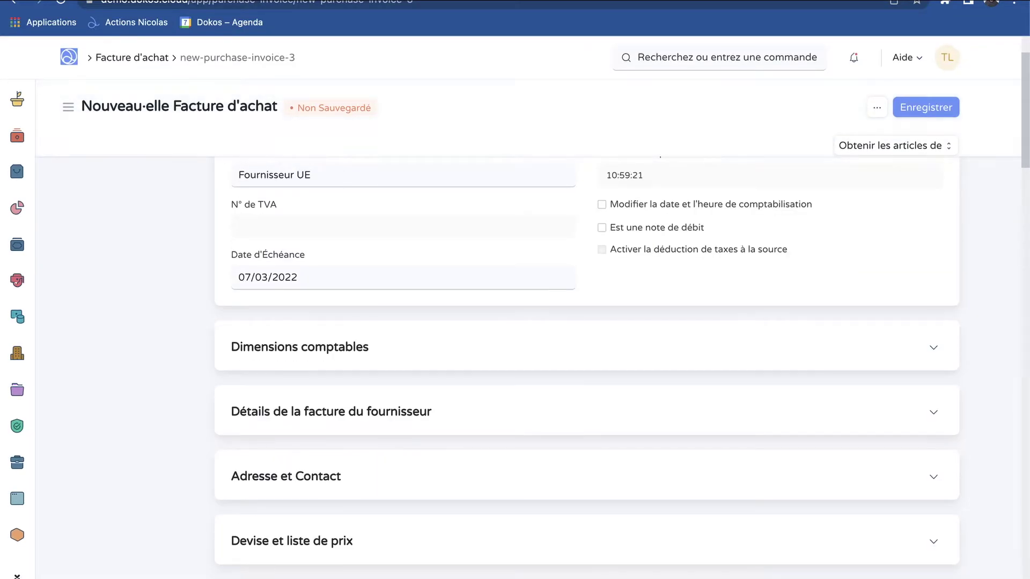
scroll(586, 349, "down", 10)
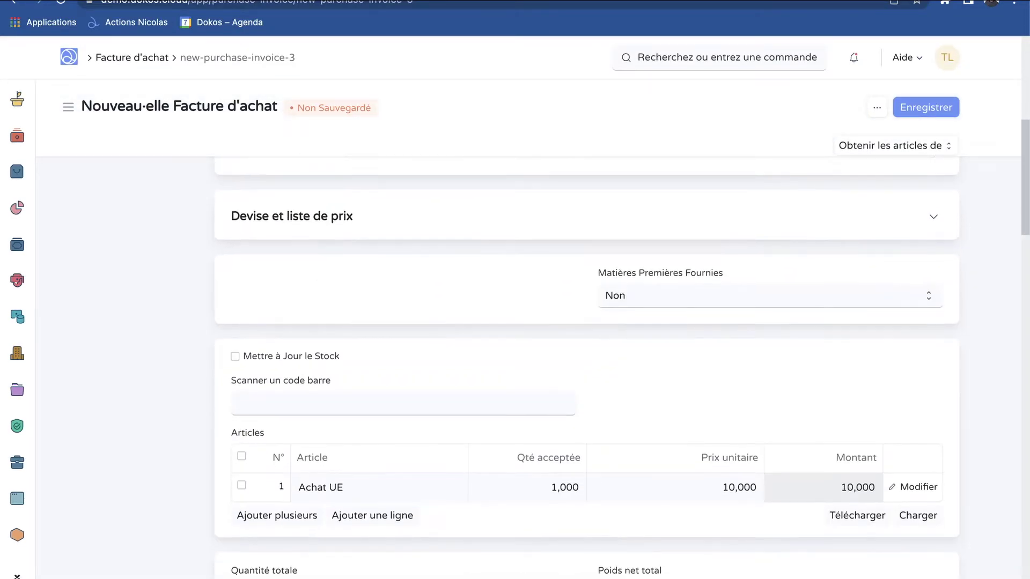
scroll(586, 349, "down", 1)
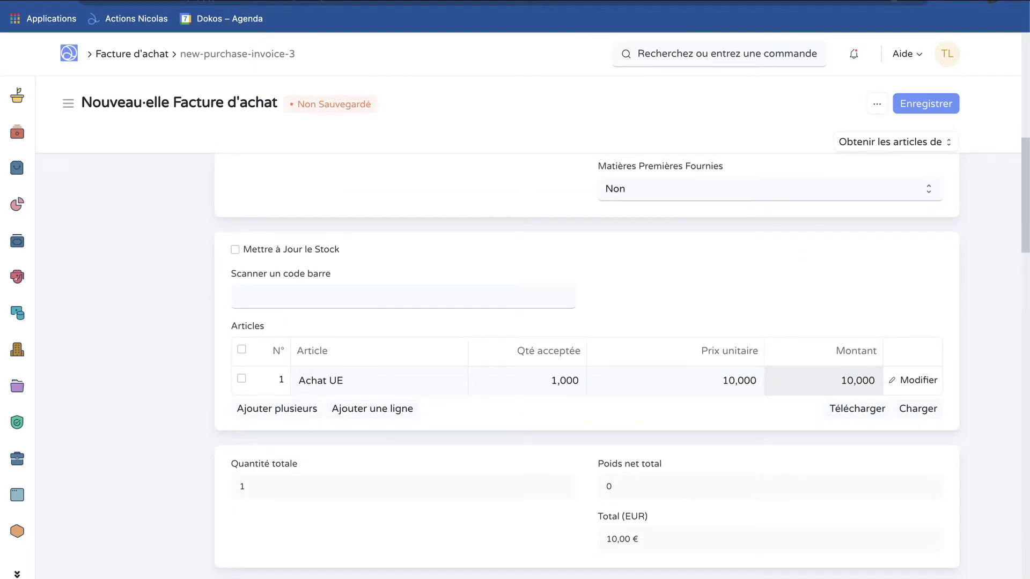
scroll(586, 349, "down", 10)
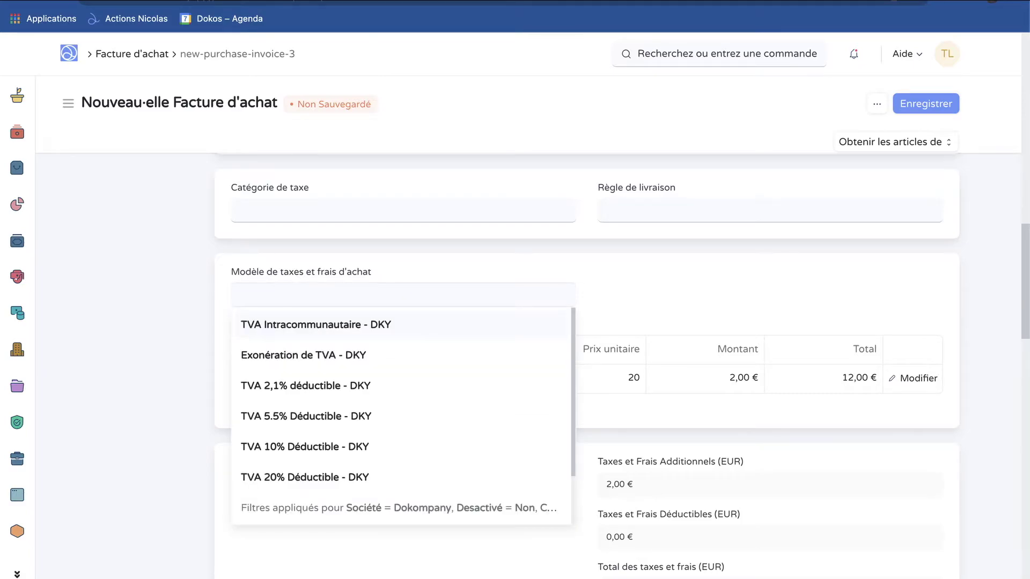
left_click(306, 325)
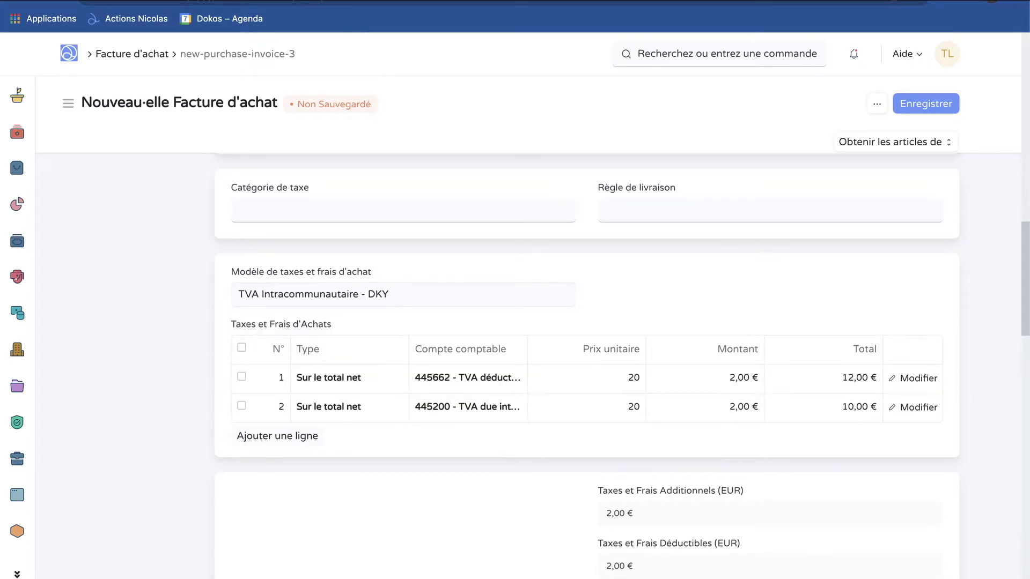
scroll(586, 349, "down", 1)
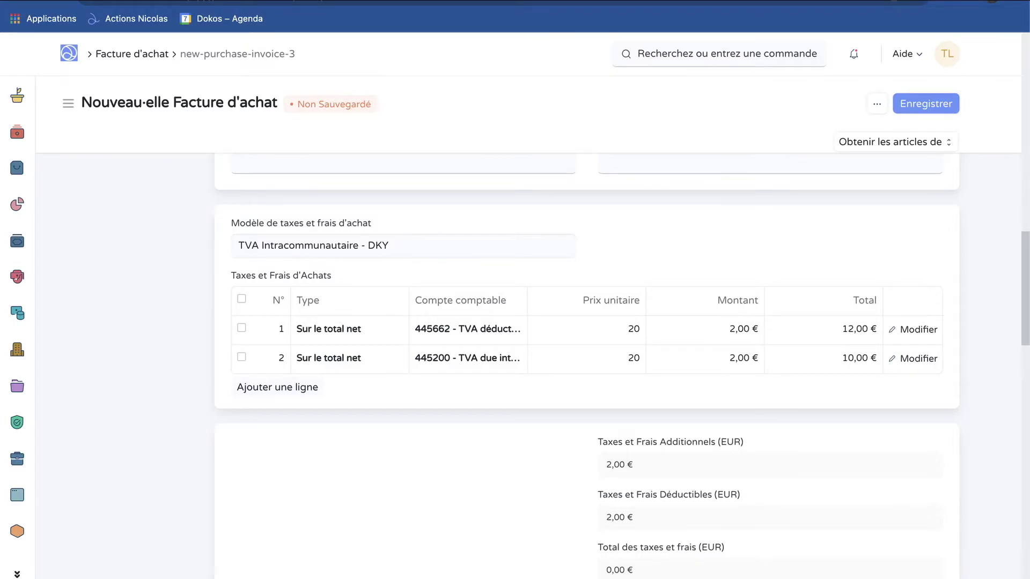
key("ctrl+s")
scroll(587, 359, "down", 2)
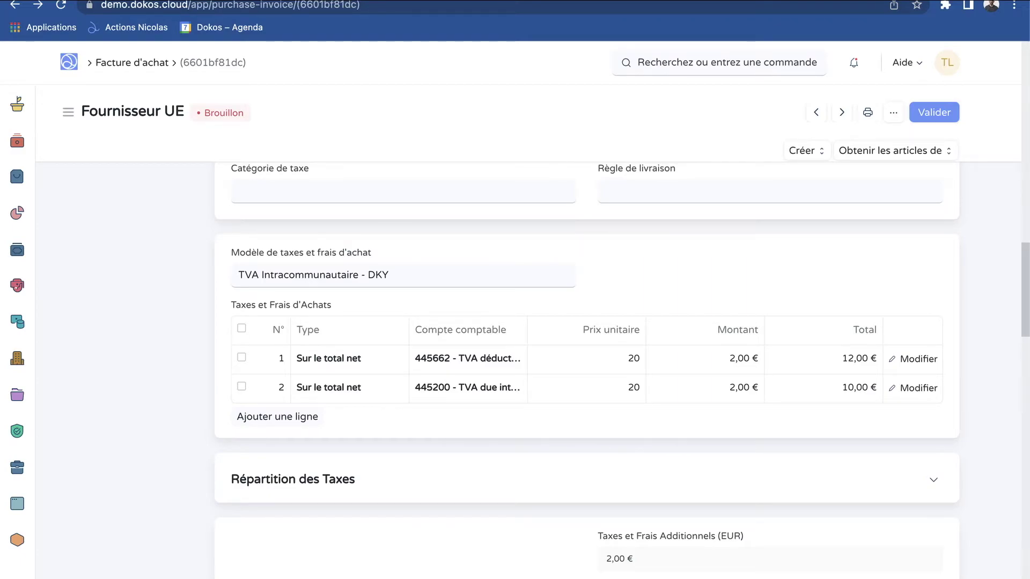
Go to the Vente area and look through its pages
mouse_move(17, 285)
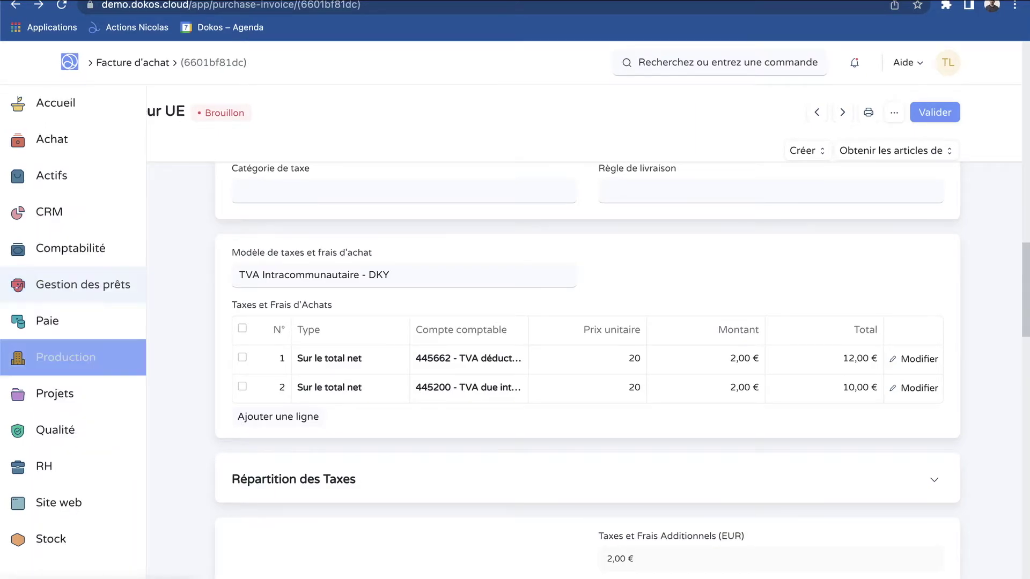
scroll(53, 354, "down", 5)
left_click(52, 299)
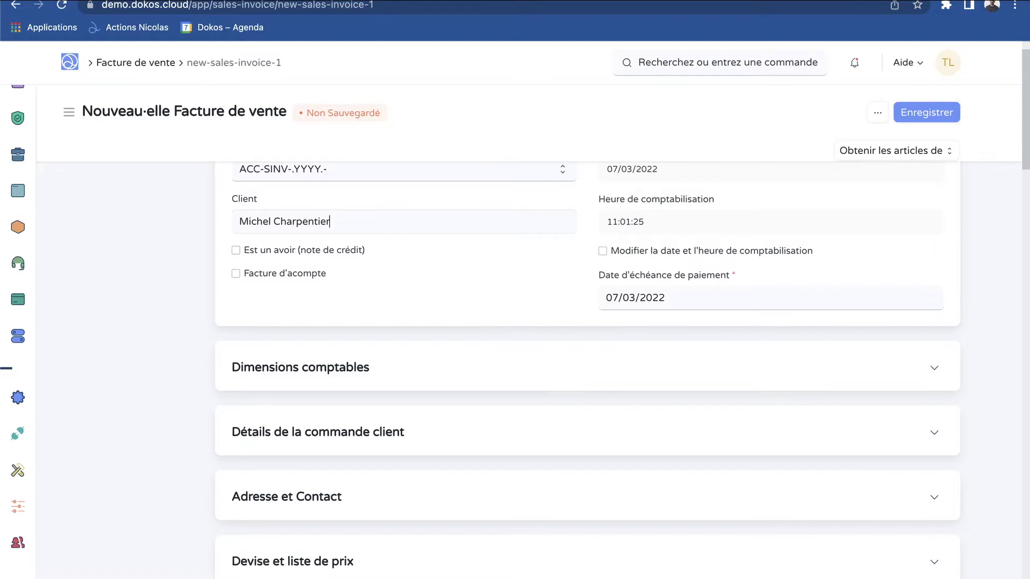
scroll(587, 370, "down", 5)
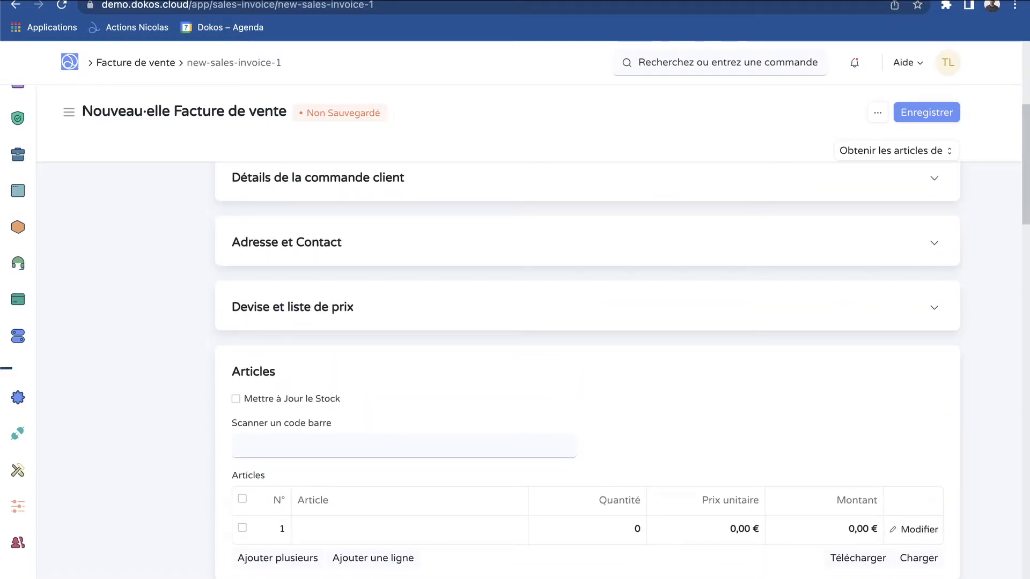
scroll(588, 370, "down", 3)
left_click(349, 362)
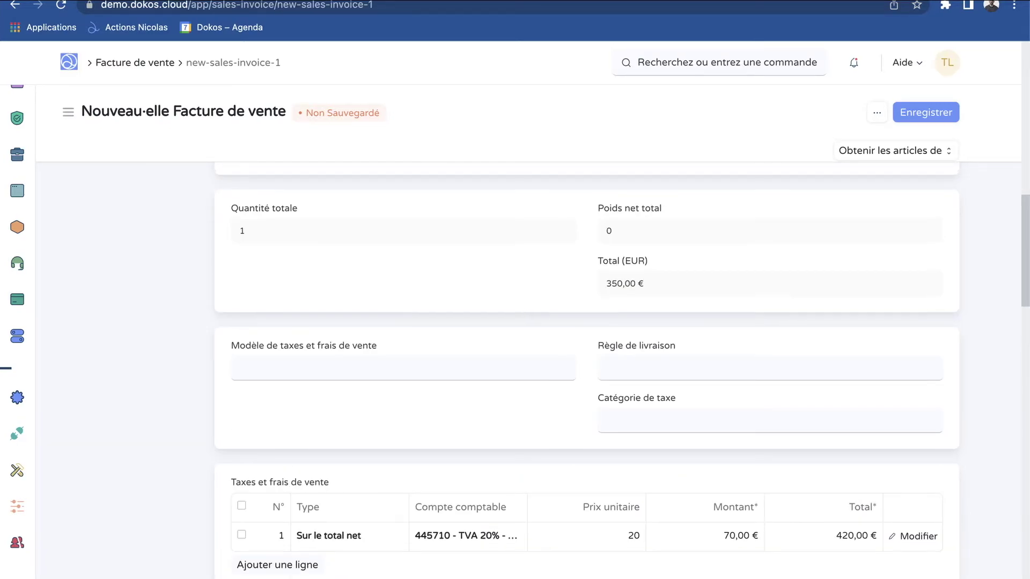
scroll(588, 370, "down", 3)
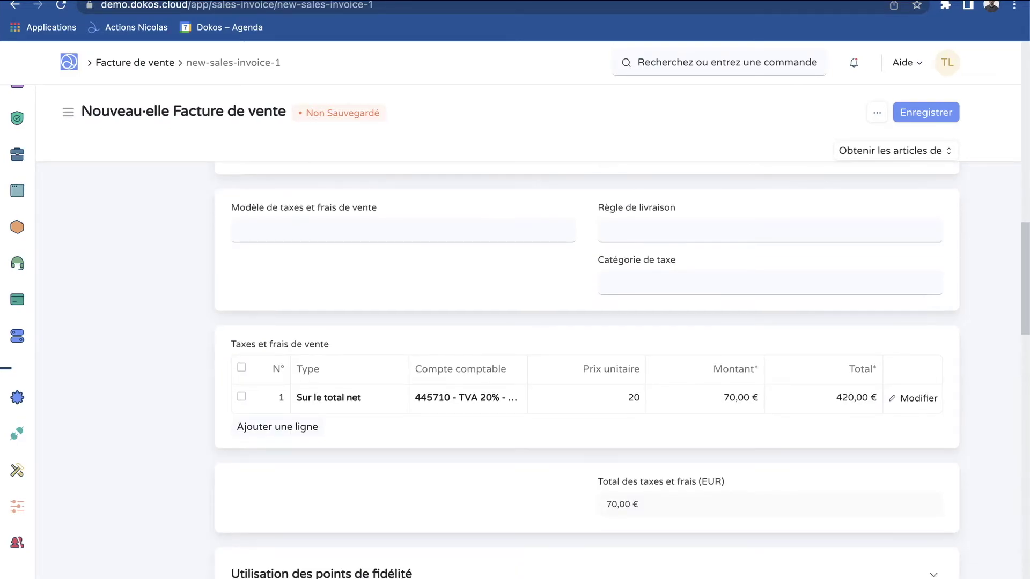
scroll(587, 359, "up", 1)
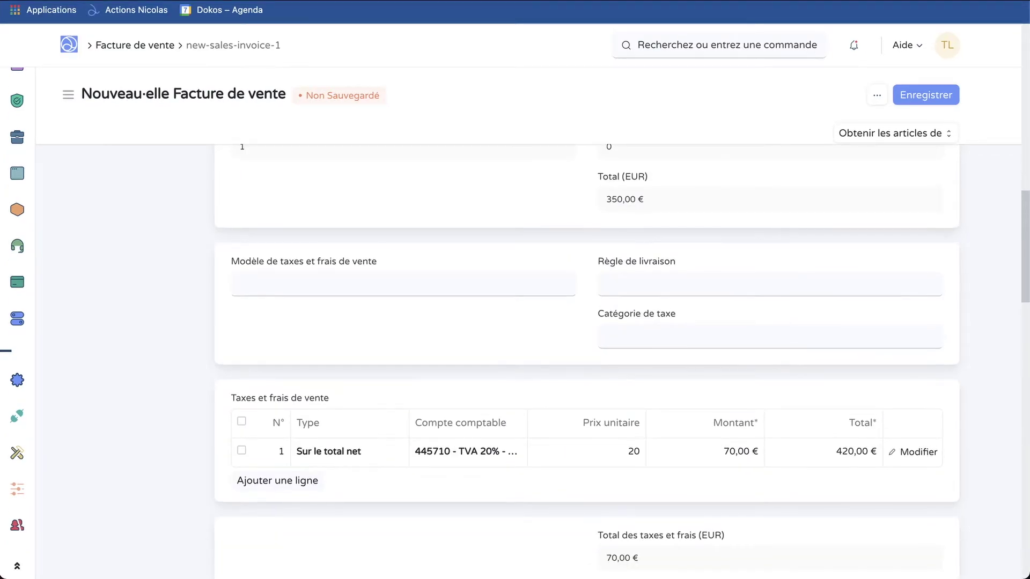
scroll(588, 365, "down", 1)
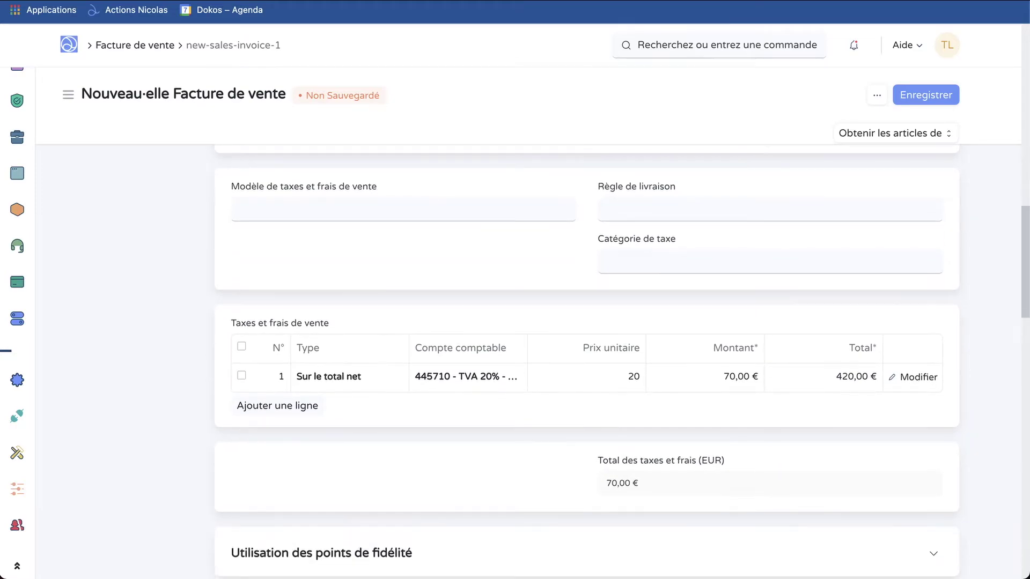
scroll(587, 359, "up", 15)
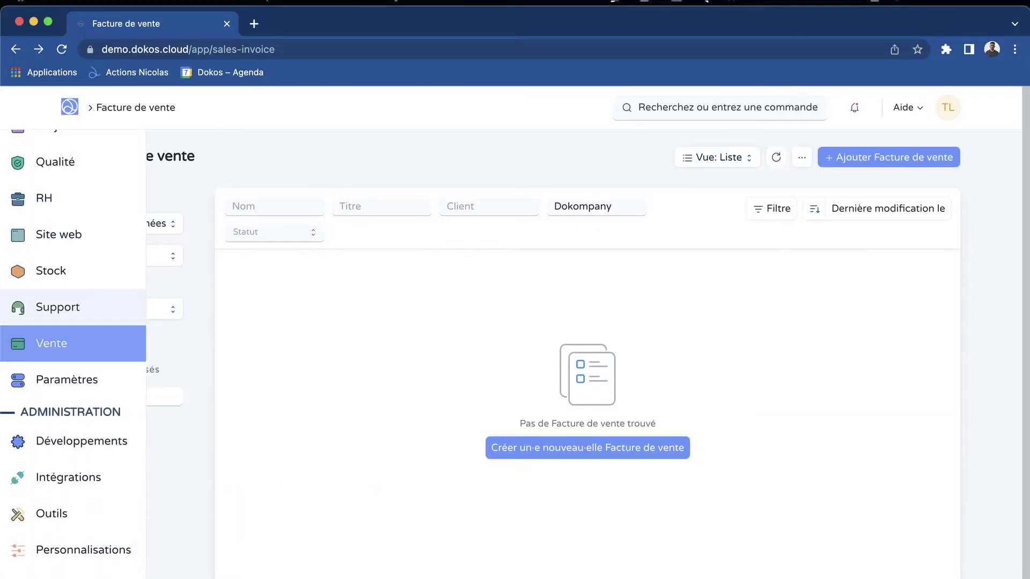
Create a new Dokompany sales taxes and charges template and clear its pre-filled title
left_click(51, 281)
scroll(545, 382, "down", 5)
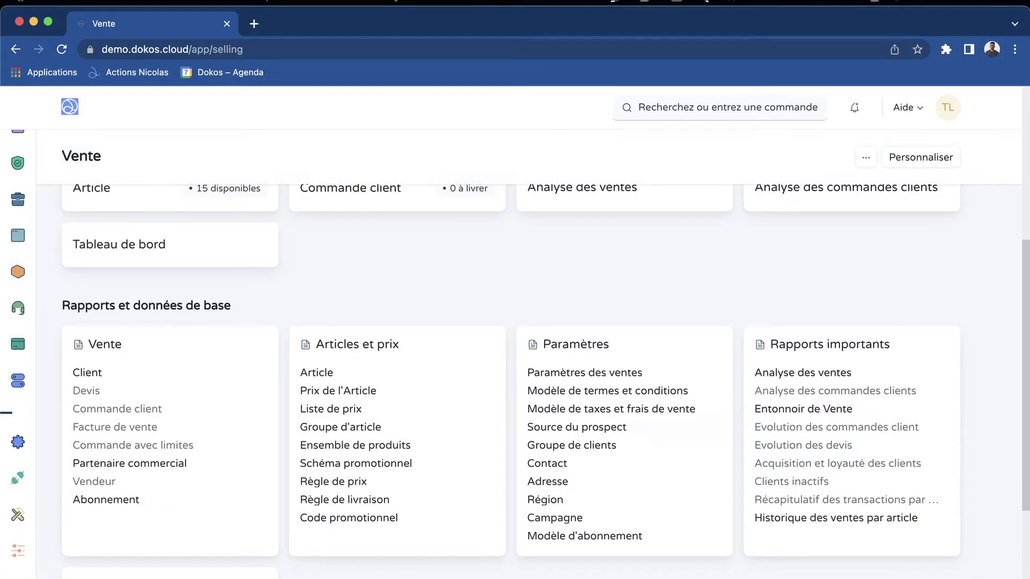
left_click(611, 409)
key("BackSpace")
key("BackSpace")
key("BackSpace")
Title the template 'Exonération de TVA - Client UE', create a same-named tax category, and save both
type("Exonération de TVA - Client UE")
key("Tab")
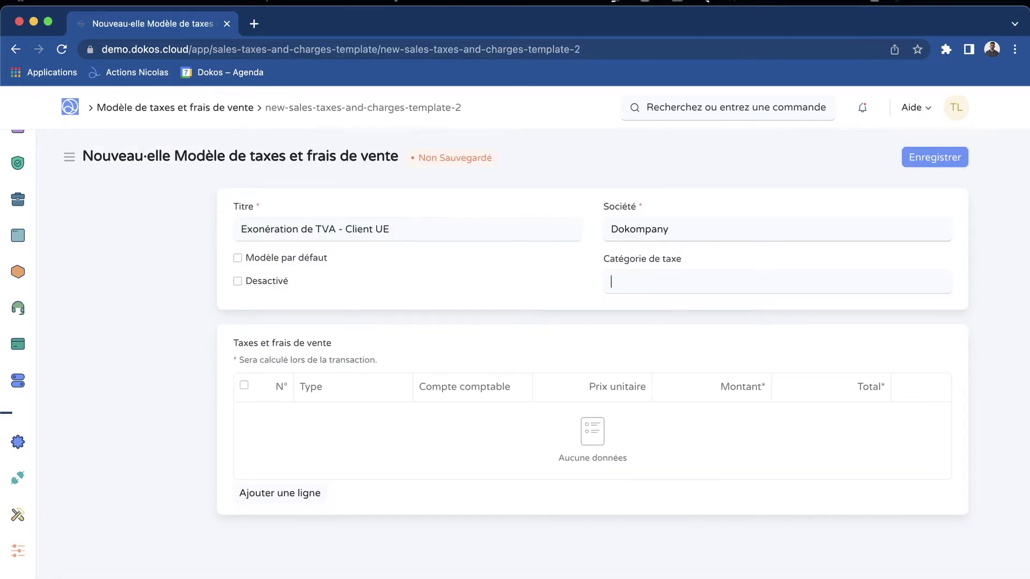
key("Down")
key("Down")
key("Down")
key("Return")
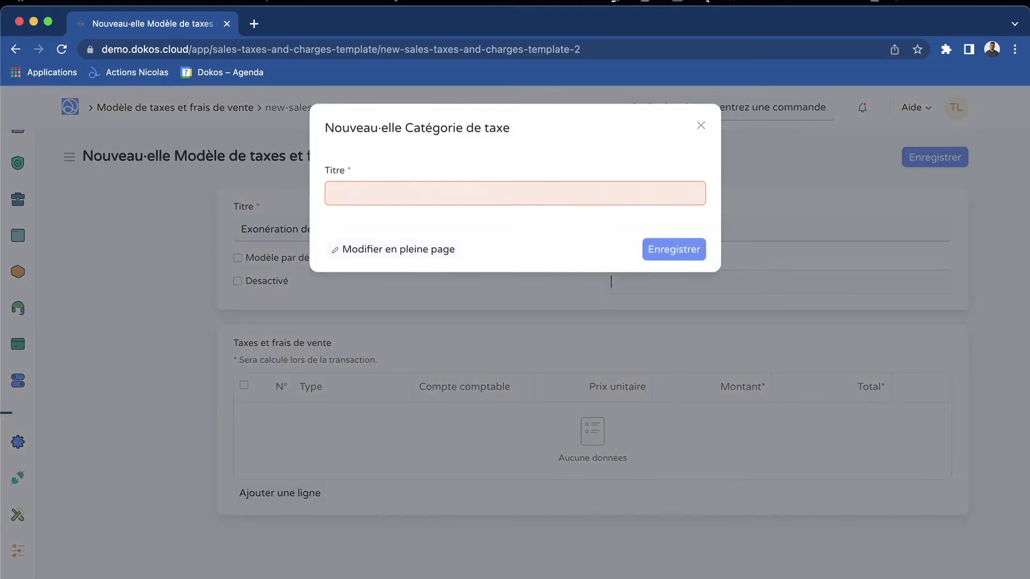
type("Exonération de TVA - Client UE")
key("ctrl+s")
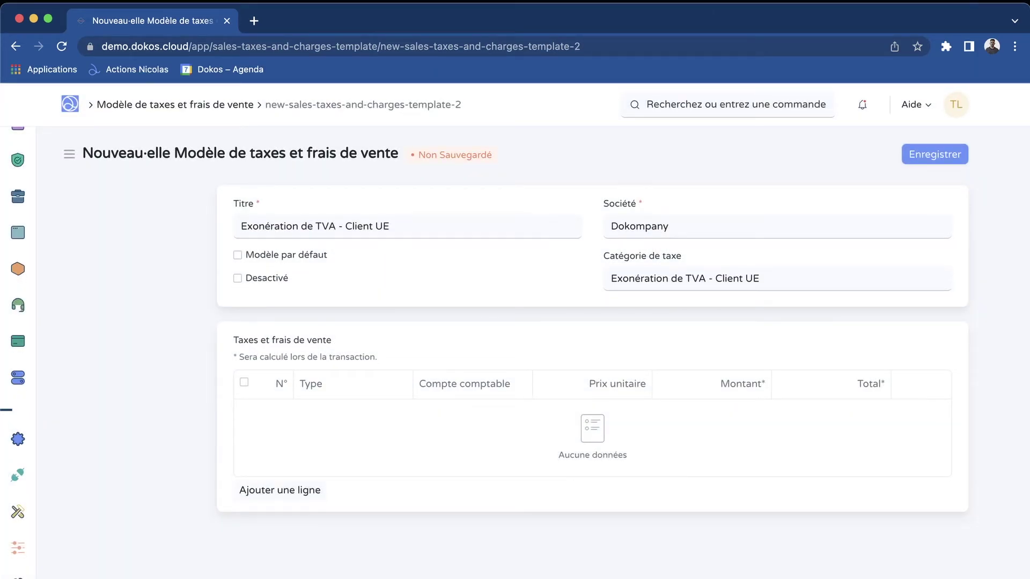
key("ctrl+s")
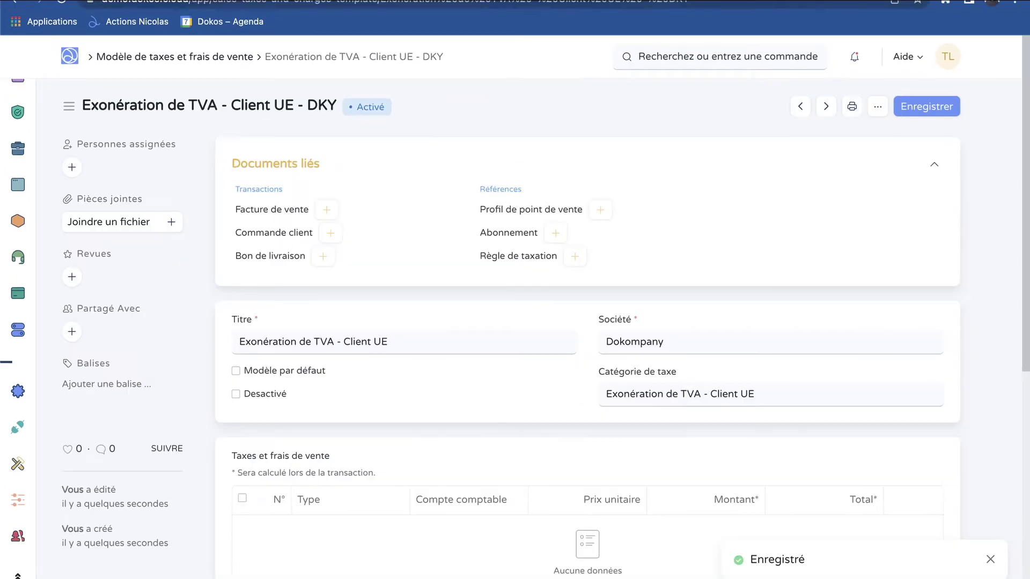
mouse_move(69, 257)
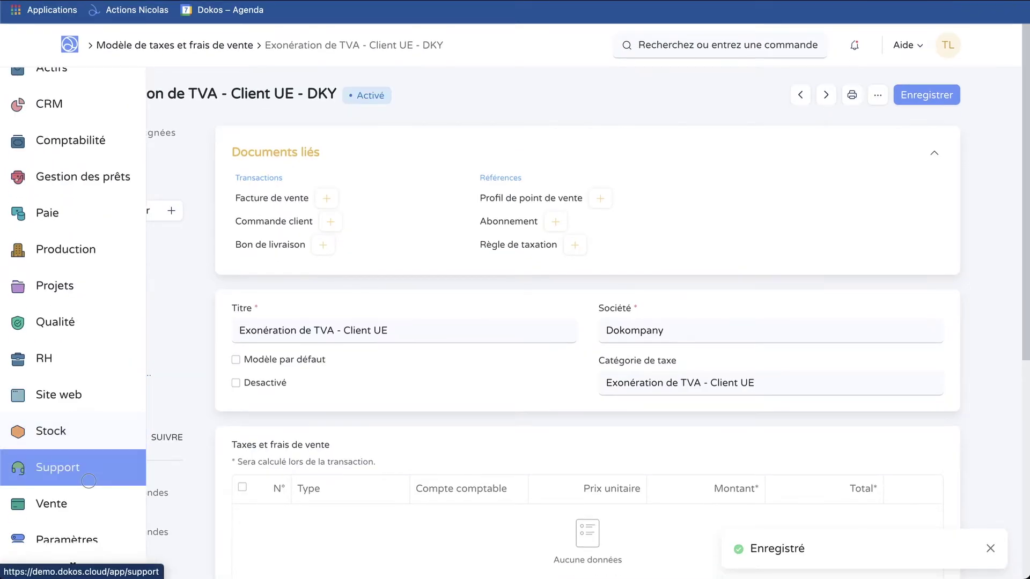
left_click(80, 505)
Enter the customer's VAT number, set tax category Exonération de TVA - Client UE, and save the customer
scroll(354, 442, "down", 5)
left_click(87, 350)
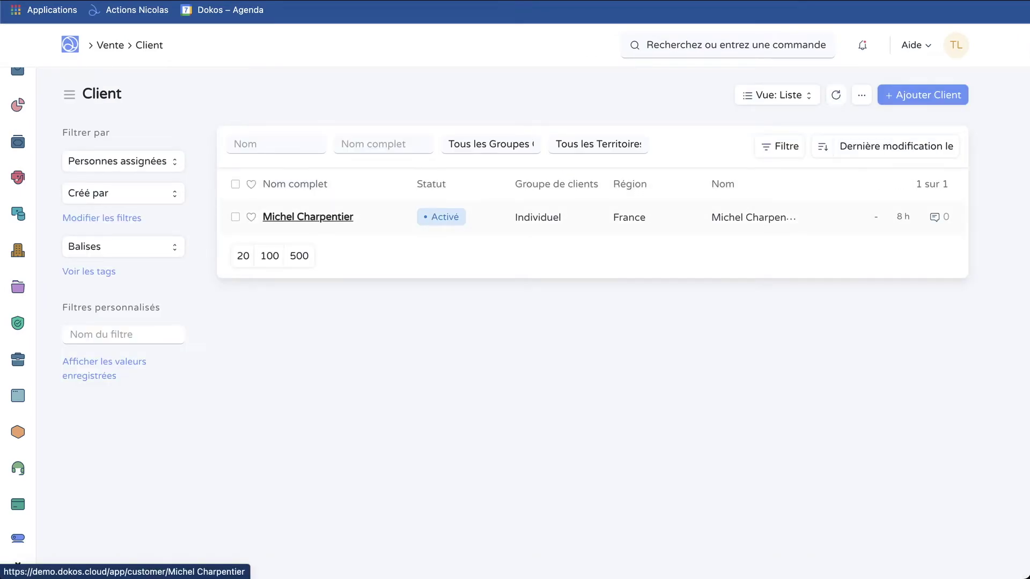
left_click(308, 216)
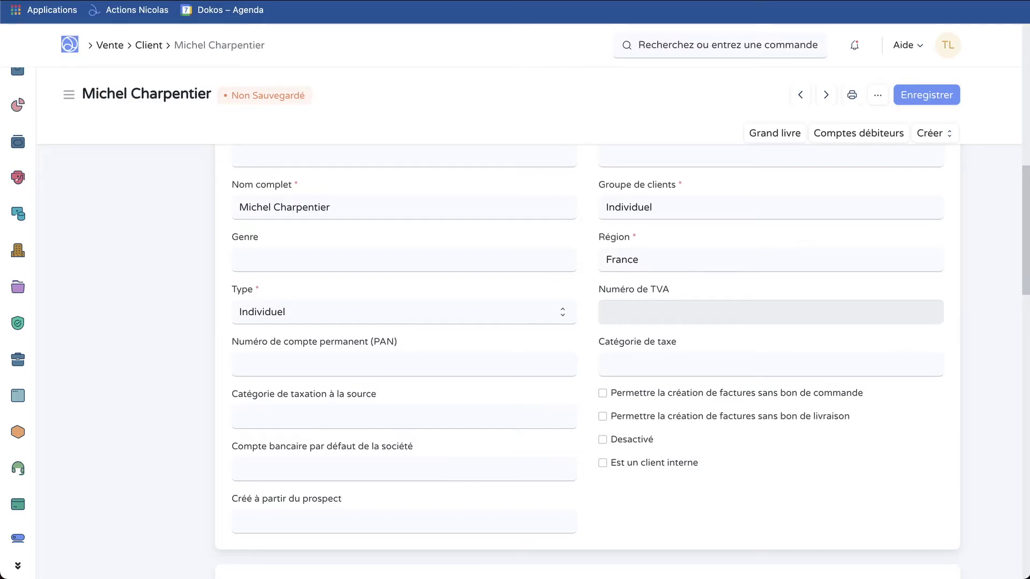
scroll(590, 365, "down", 2)
left_click(606, 303)
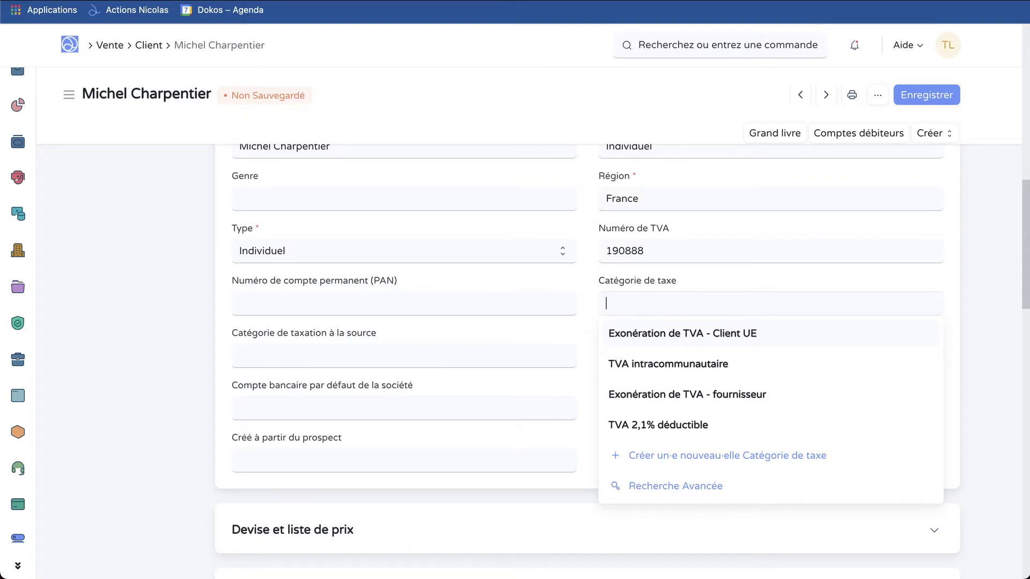
key("Return")
key("ctrl+s")
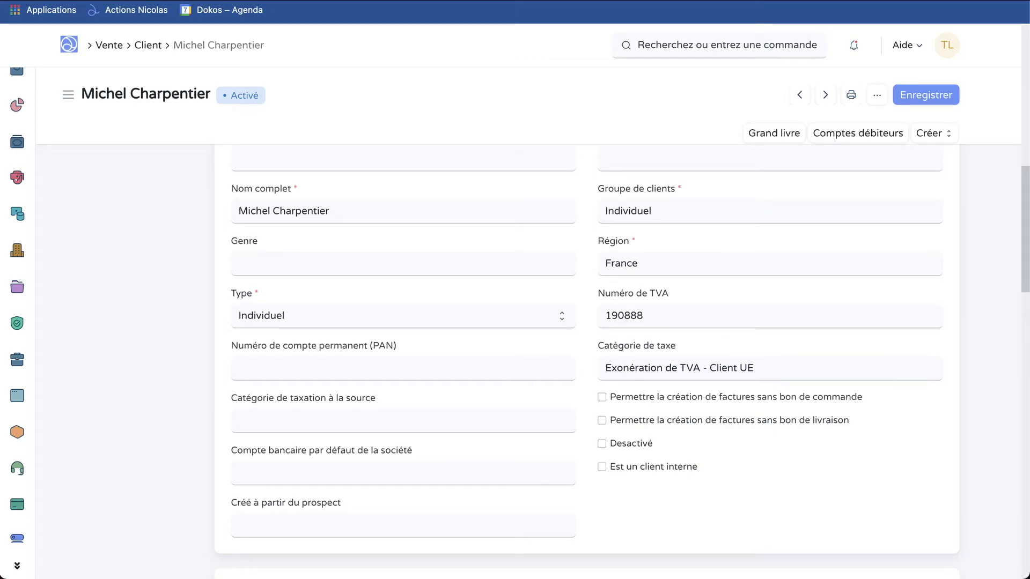
scroll(515, 322, "down", 4)
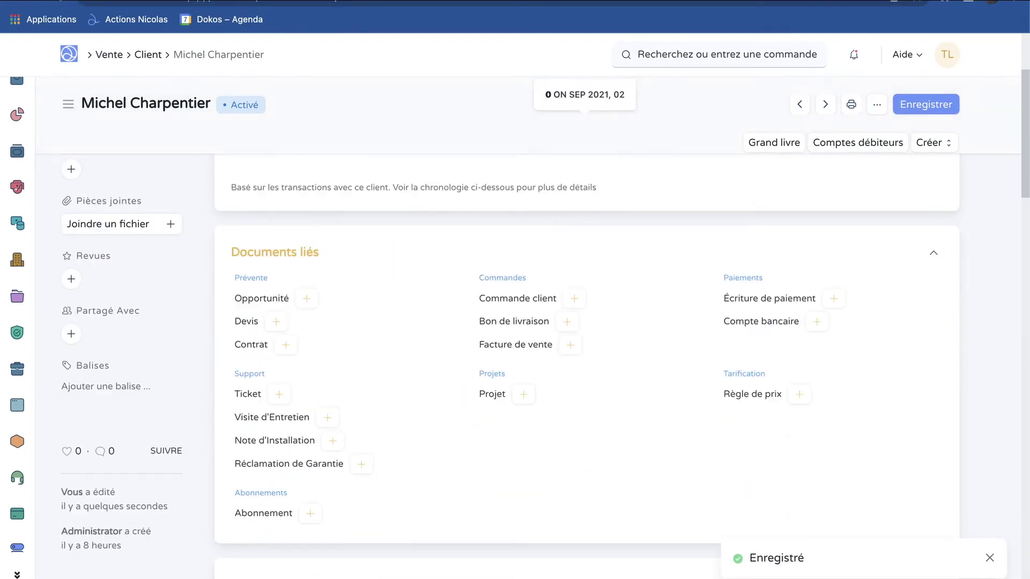
scroll(514, 321, "down", 2)
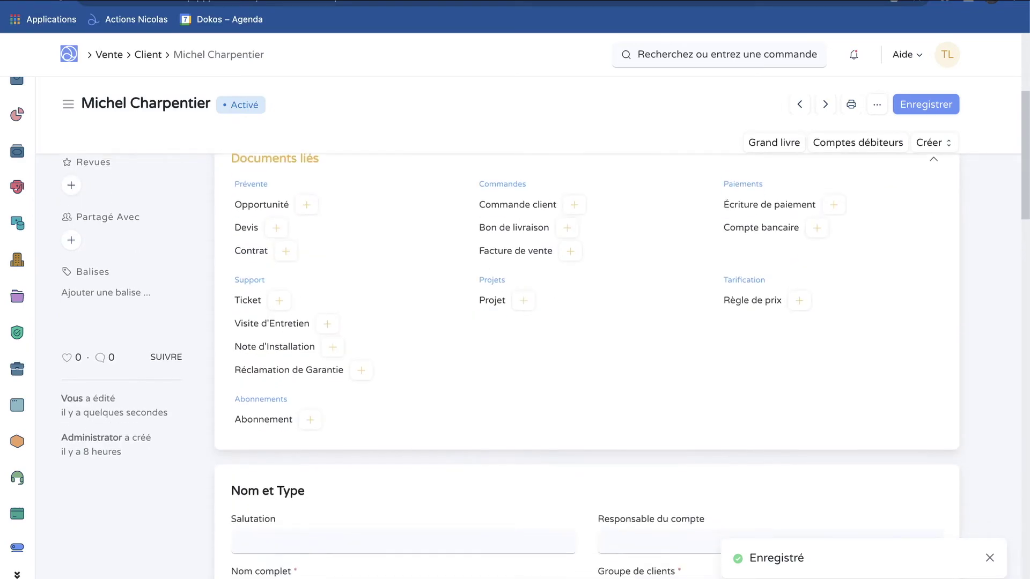
Start a new sales invoice for the customer
left_click(570, 240)
scroll(621, 367, "up", 1)
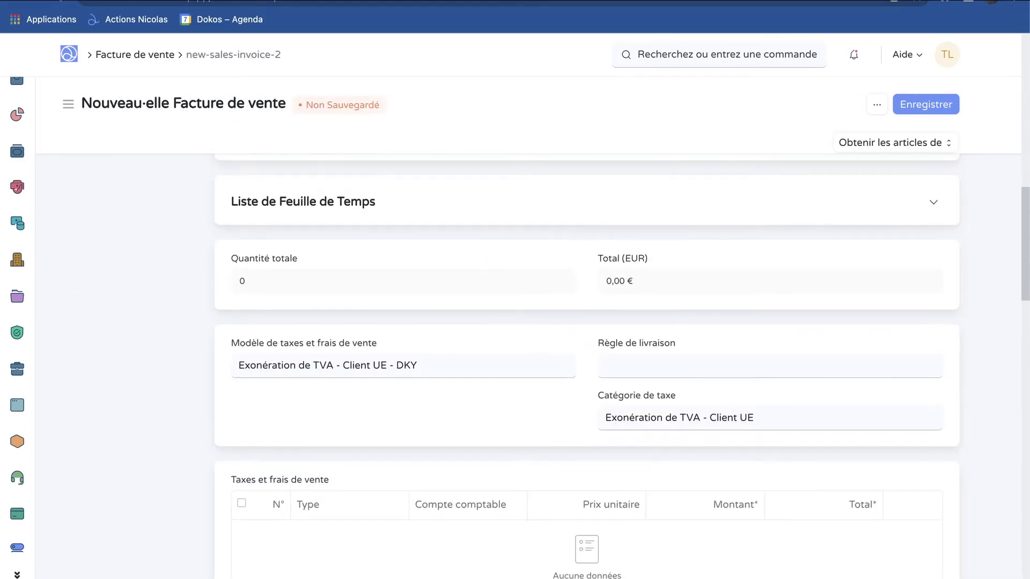
scroll(621, 367, "down", 2)
scroll(587, 322, "down", 2)
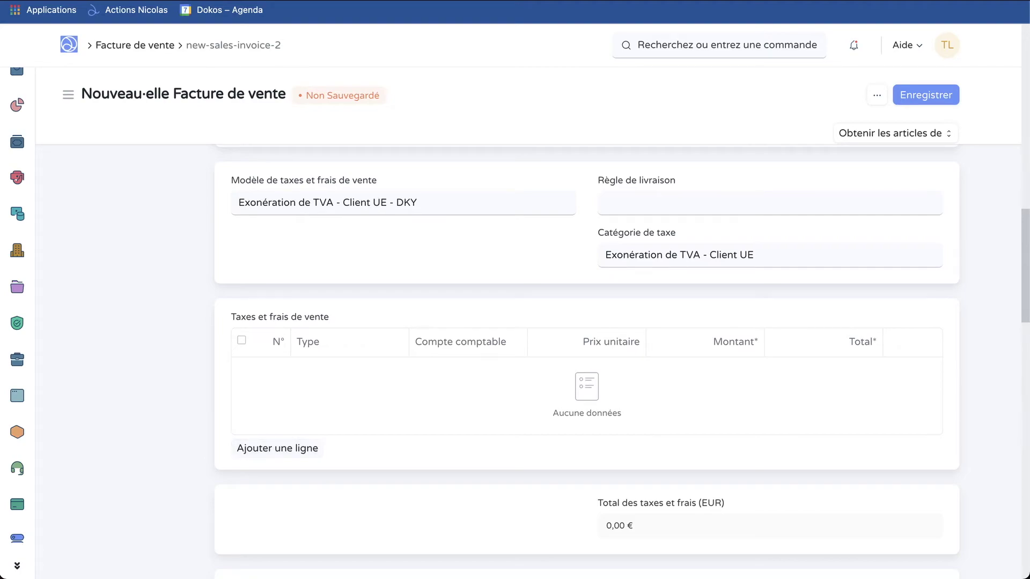
scroll(587, 349, "up", 10)
scroll(587, 349, "down", 8)
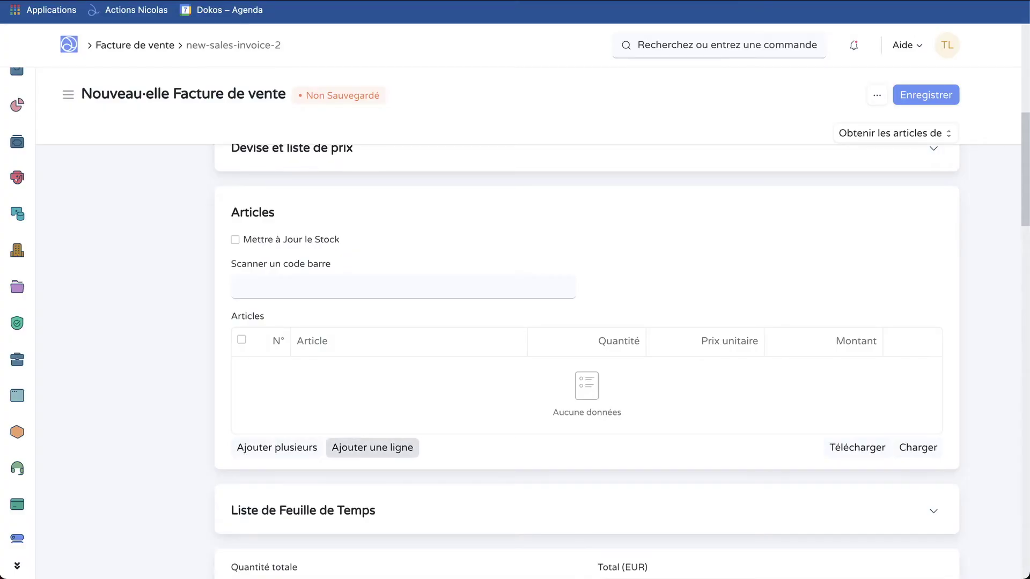
Add one dokoboard at 350,00 € and preview the printed invoice with no VAT
left_click(372, 446)
scroll(587, 349, "up", 3)
left_click(376, 341)
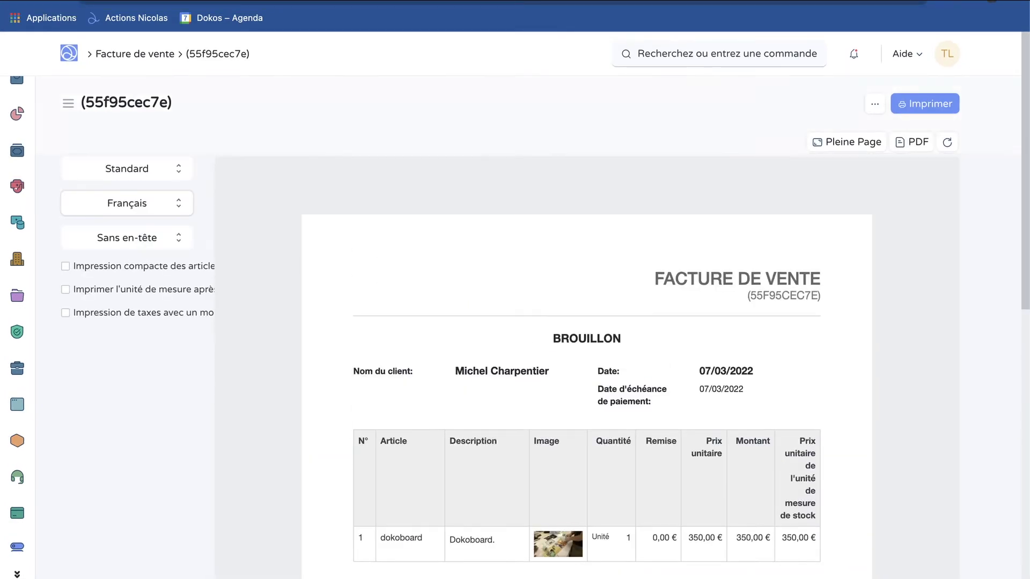
scroll(587, 365, "down", 3)
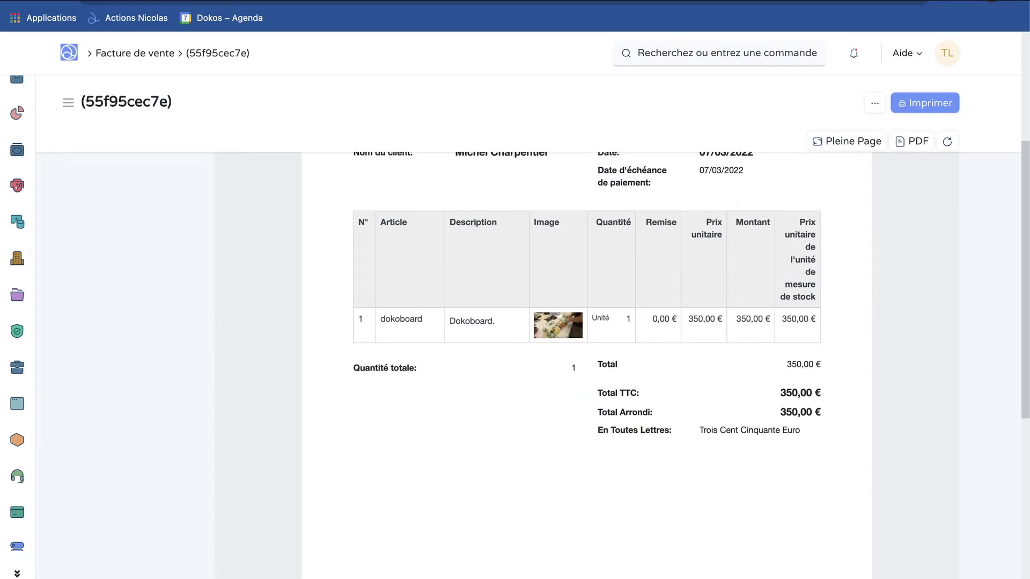
scroll(586, 349, "up", 5)
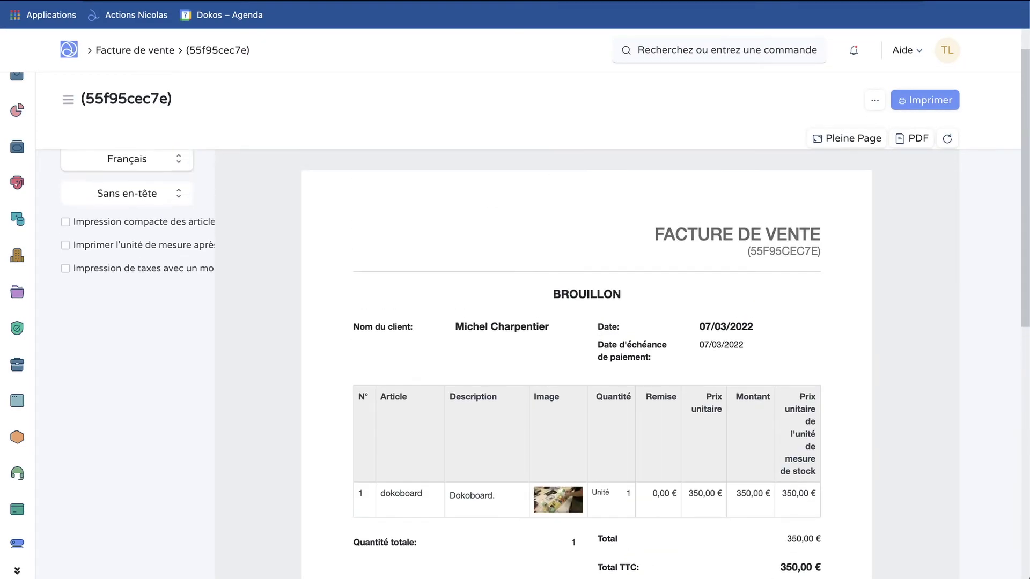
scroll(586, 349, "down", 5)
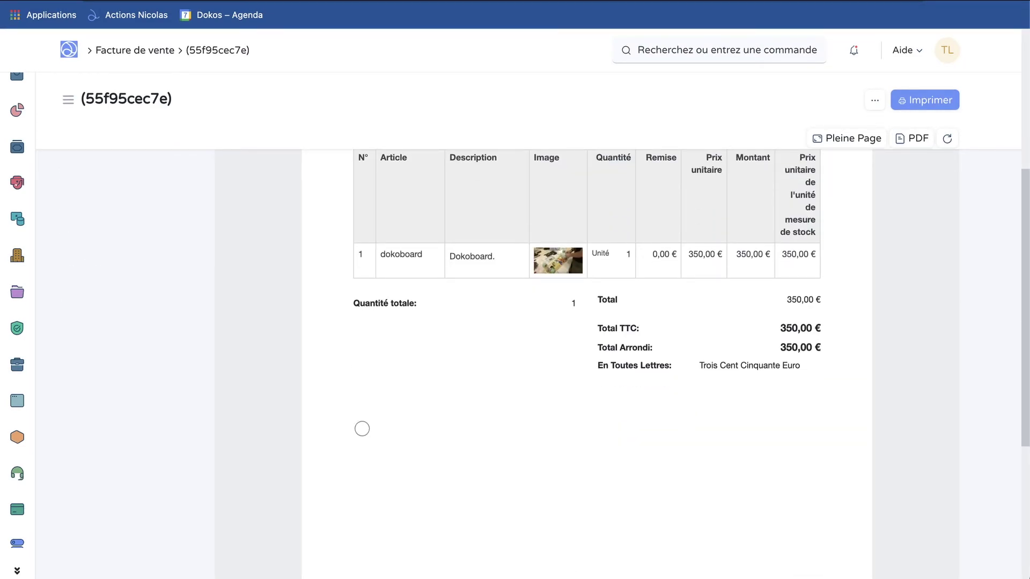
scroll(361, 427, "up", 5)
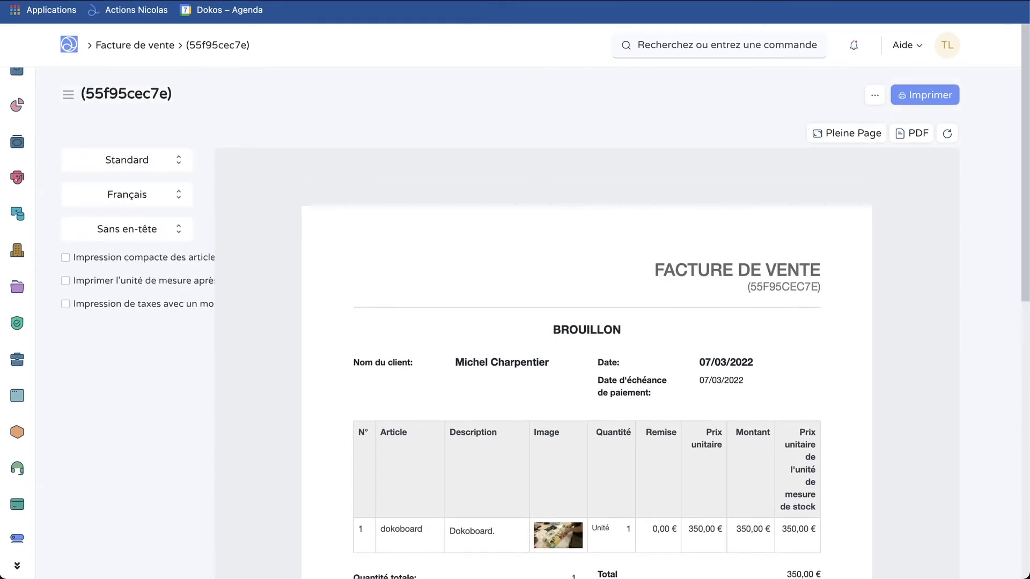
left_click(875, 95)
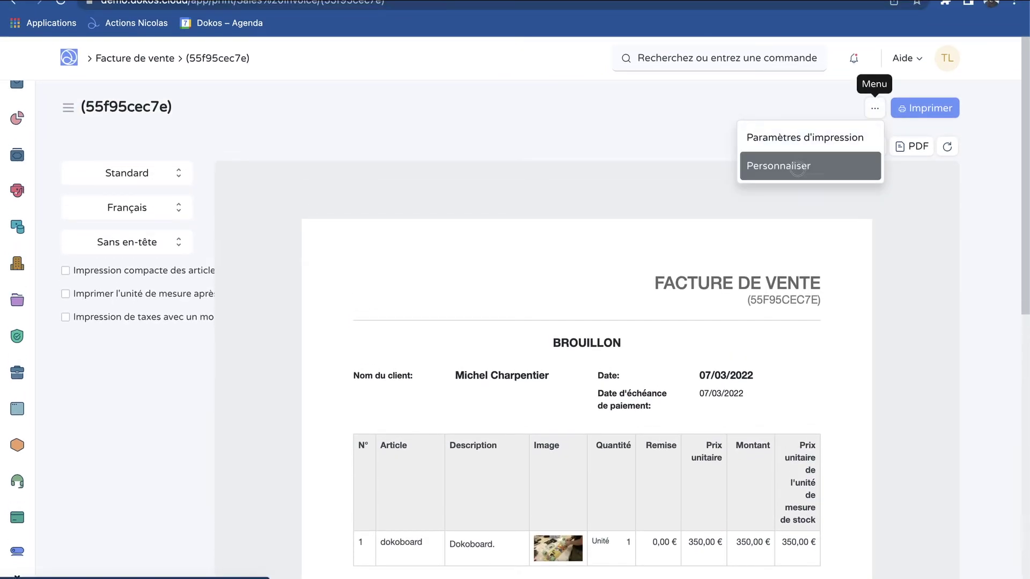
left_click(797, 167)
Start a 'Factur…' print format and add a custom HTML block to an empty section
type("Factur")
scroll(586, 376, "down", 20)
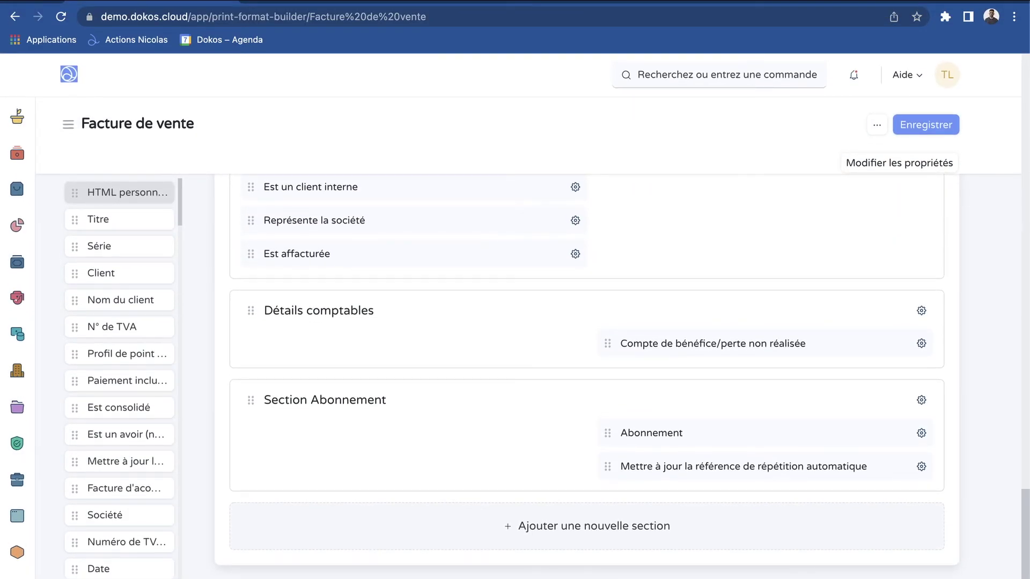
left_click_drag(121, 162, 437, 494)
Paste the Jinja condition printing 'Exonération de TVA, article 262 ter 1 du CGI' and check the preview
left_click(839, 482)
left_click(388, 142)
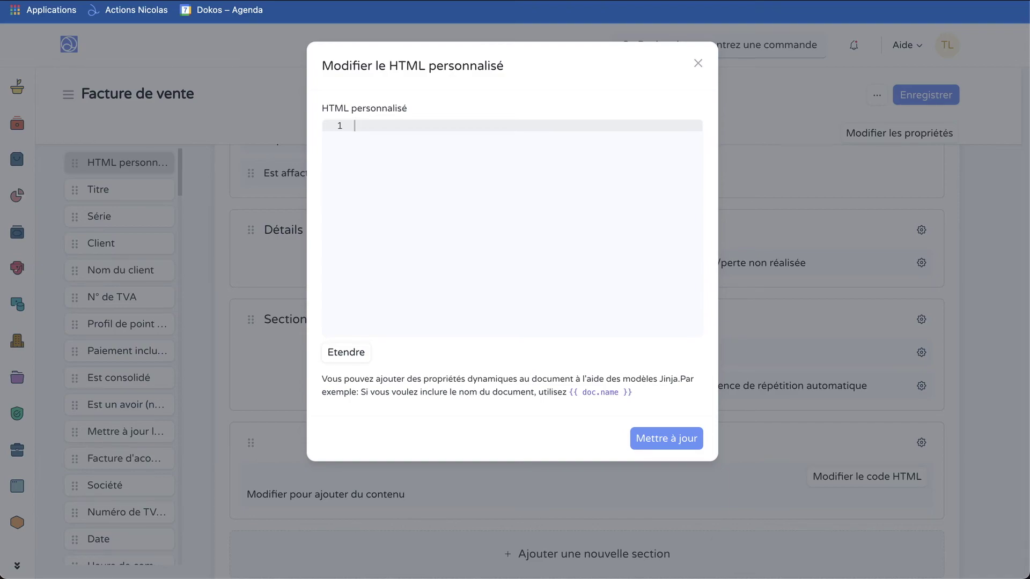
type("{% if doc.tax_category == \"Exonération de TVA - Client UE\" %} Exonération de TVA, article 262 ter 1 du CGI {% endif %}")
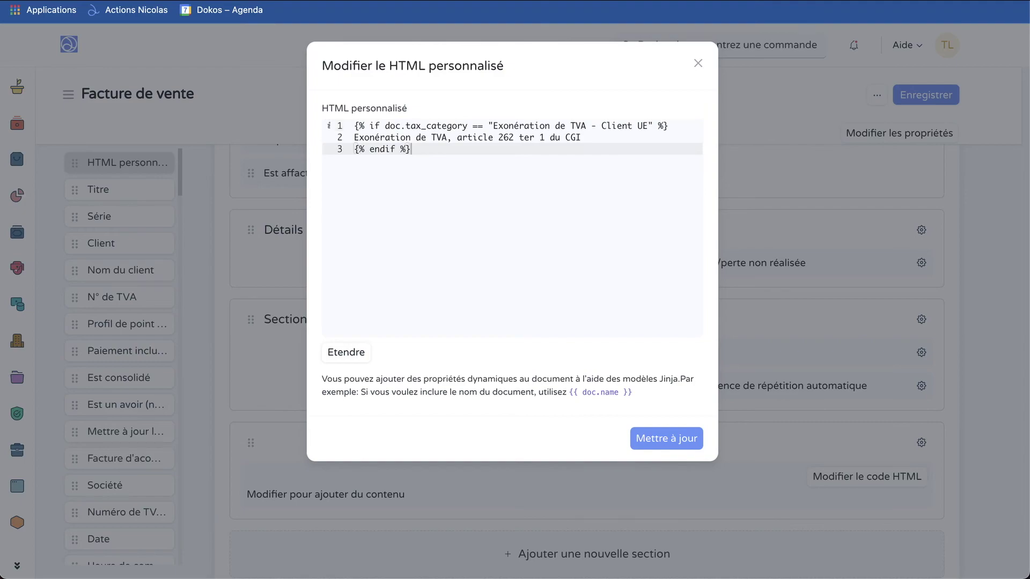
left_click(351, 138)
left_click_drag(351, 138, 603, 143)
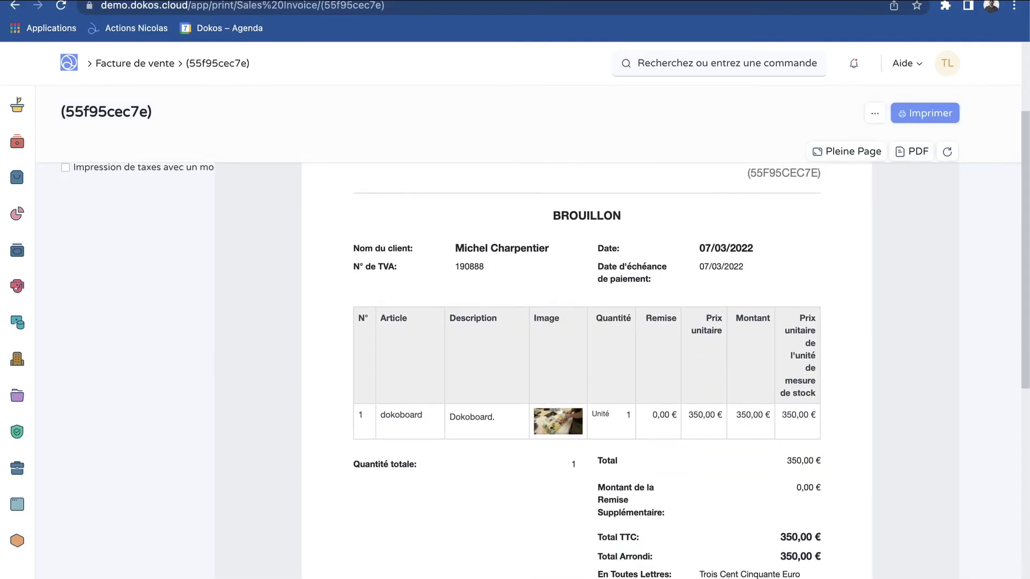
scroll(586, 370, "down", 5)
left_click_drag(349, 423, 524, 424)
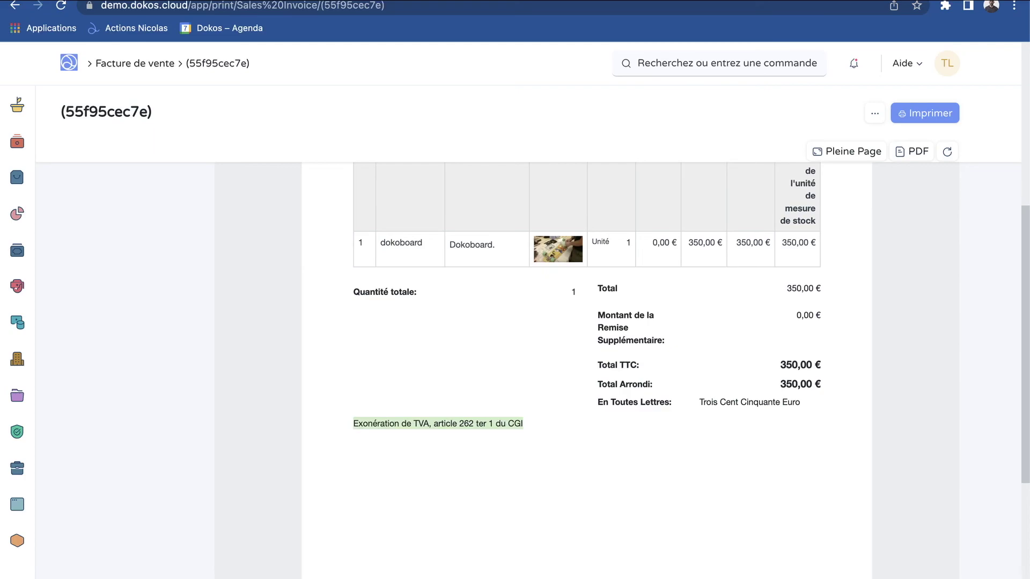
Switch the invoice client to Test, save, and preview the 420,00 € total with 20% VAT
key("super+bracketleft")
key("super+a")
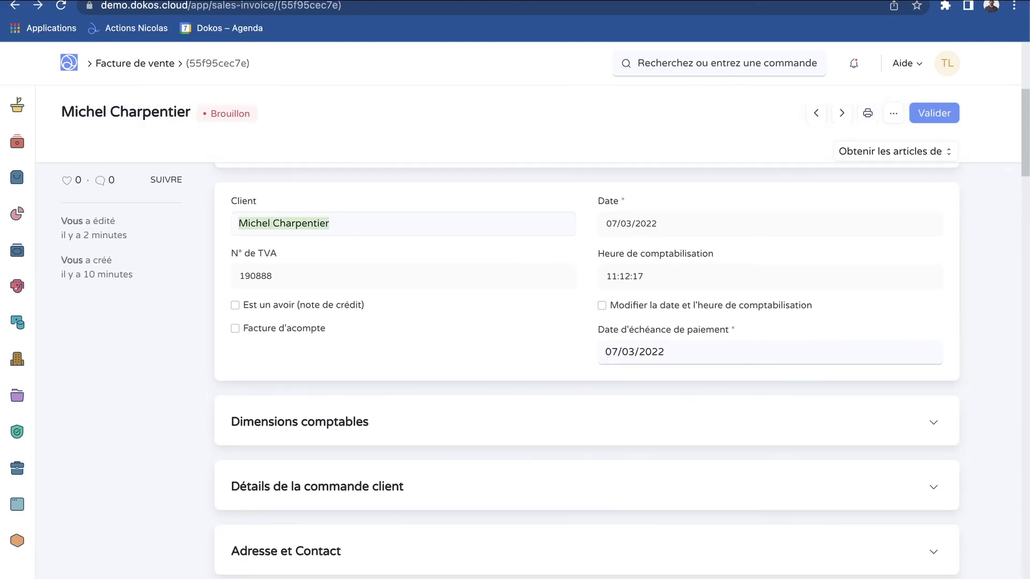
key("BackSpace")
key("Down")
key("Return")
key("super+s")
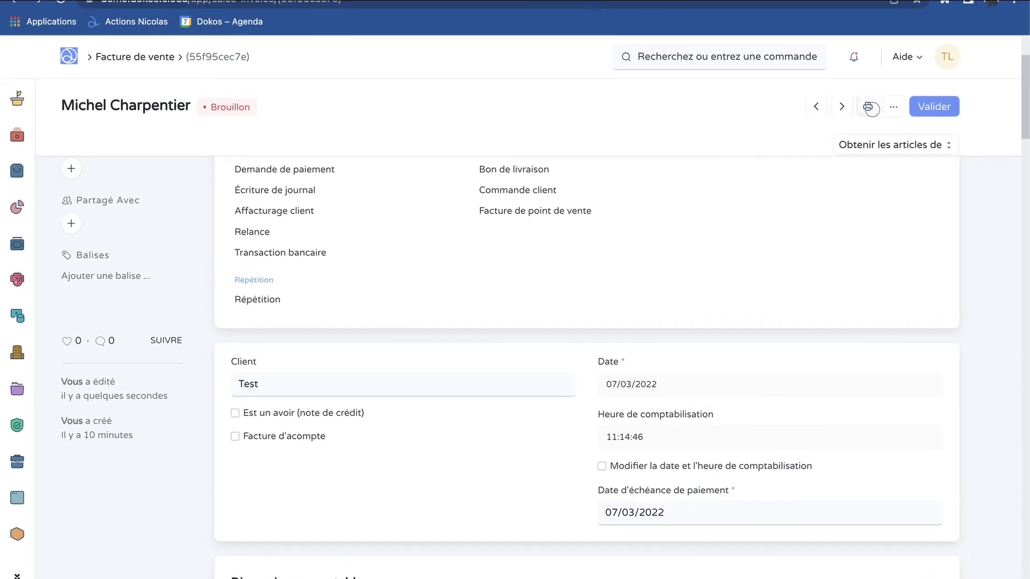
key("super+p")
scroll(587, 365, "down", 6)
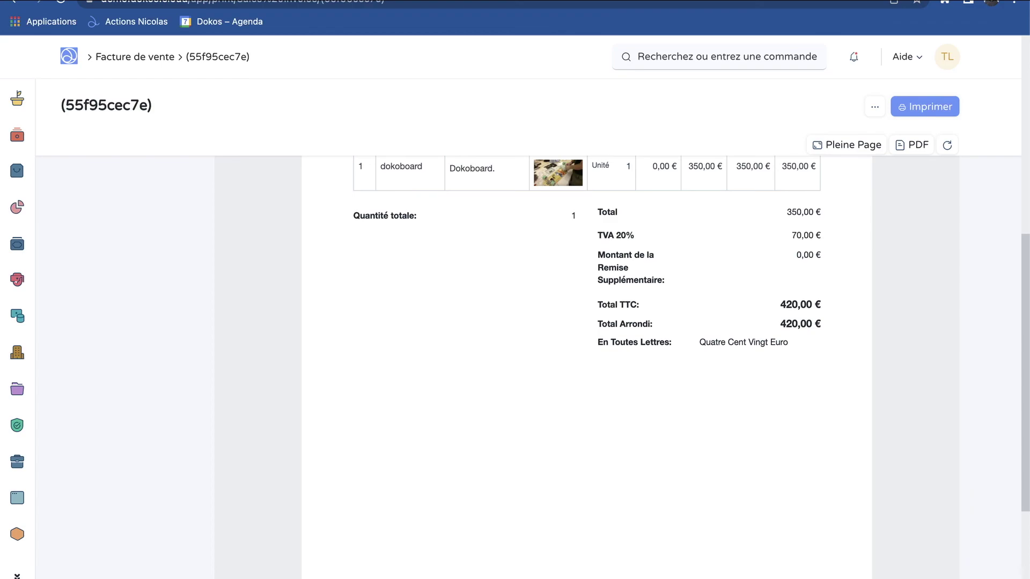